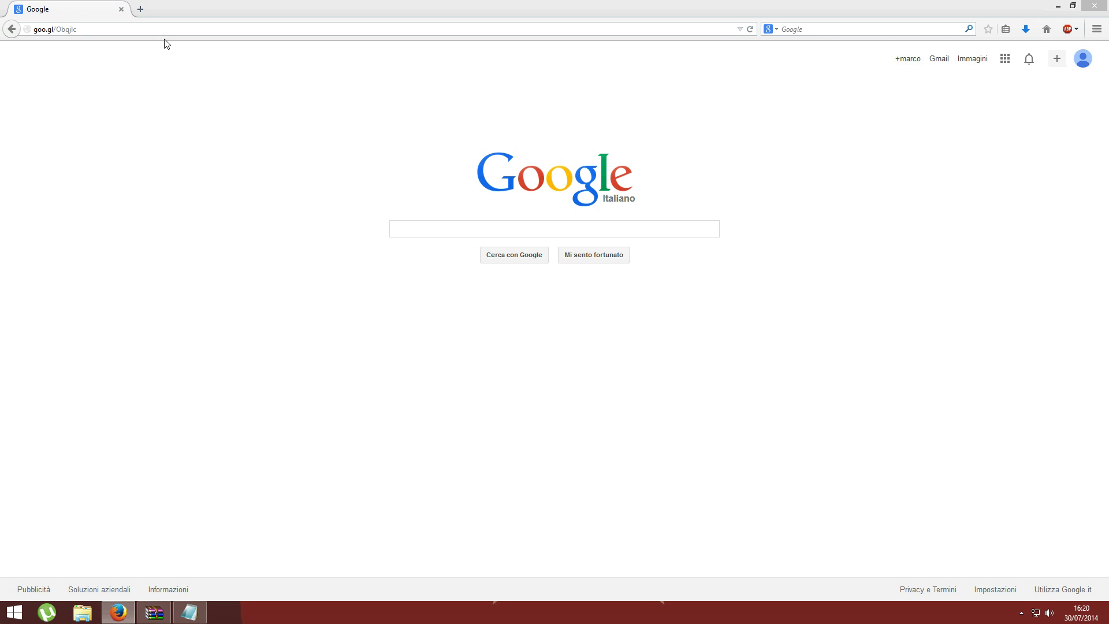
Step: Paste the copied goo.gl/Obqjlc link into Firefox's address bar and go to it
left_click(66, 30)
right_click(63, 30)
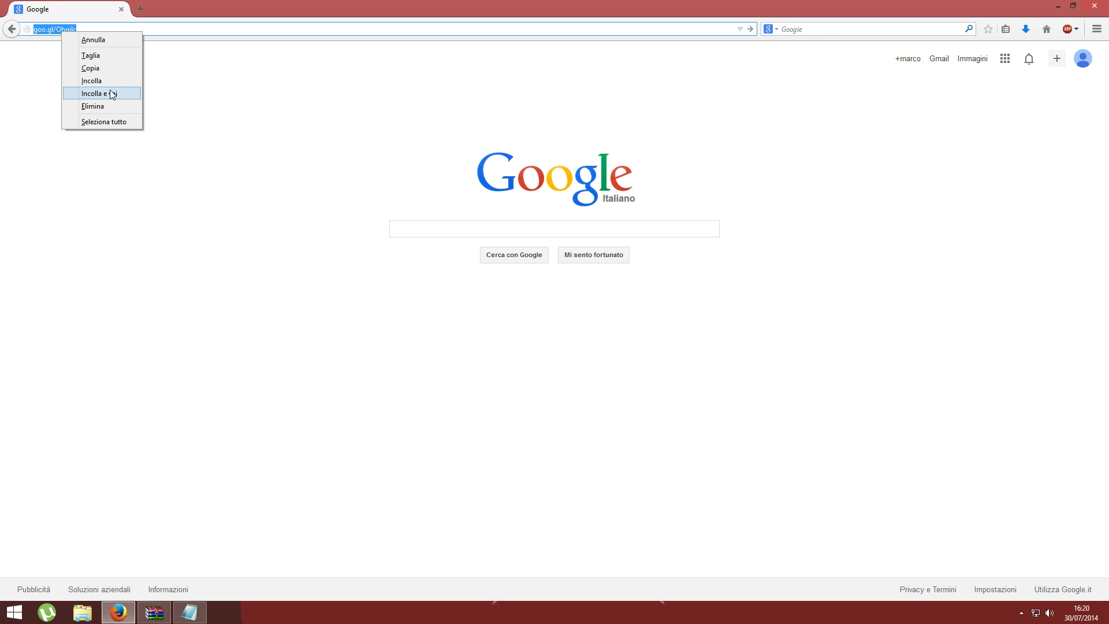
left_click(112, 94)
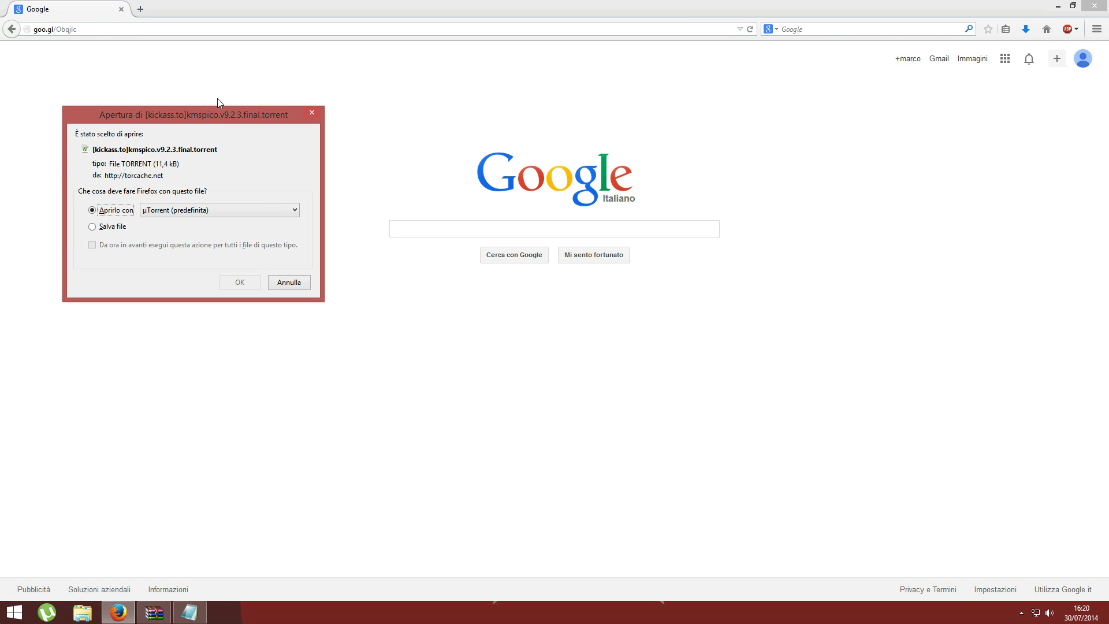
Step: Move the kmspico torrent download prompt aside and cancel the download
left_click_drag(214, 116, 560, 75)
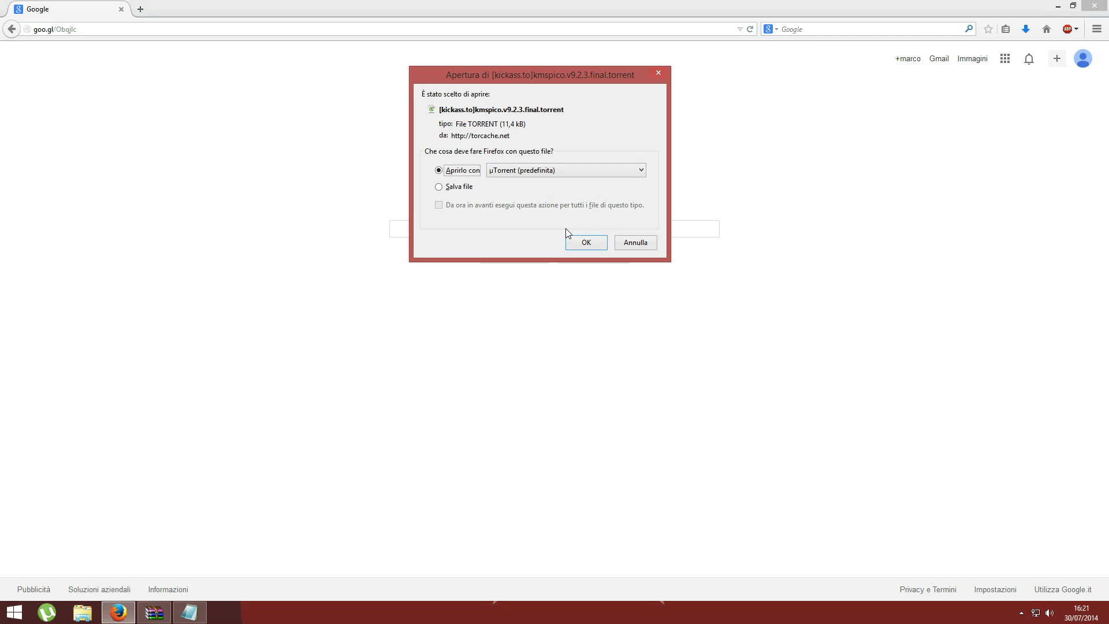
left_click_drag(569, 77, 577, 75)
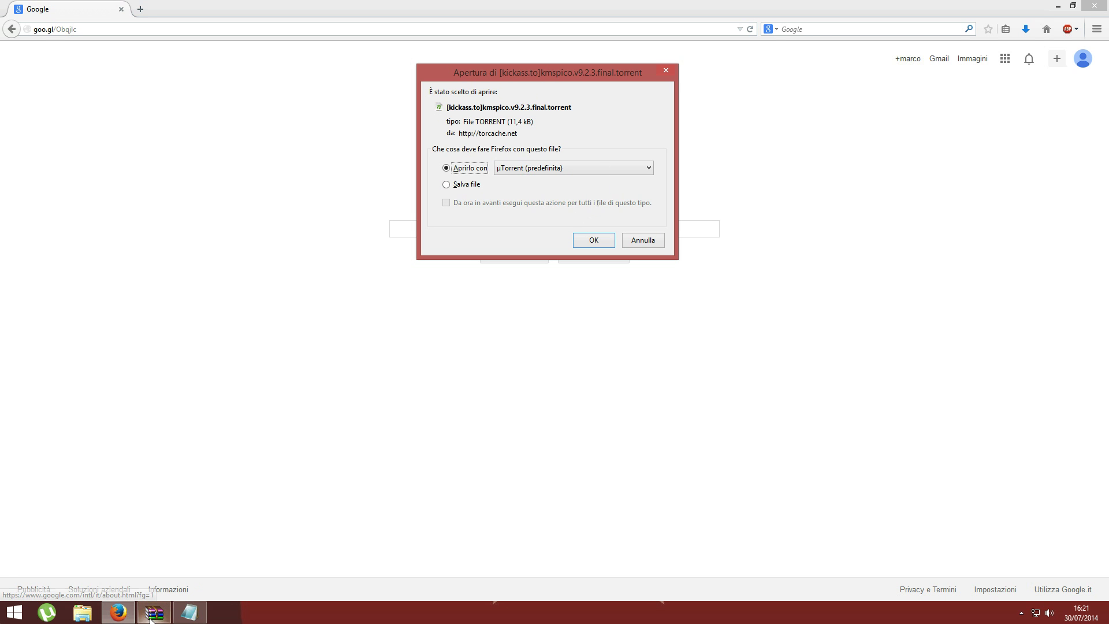
left_click(641, 241)
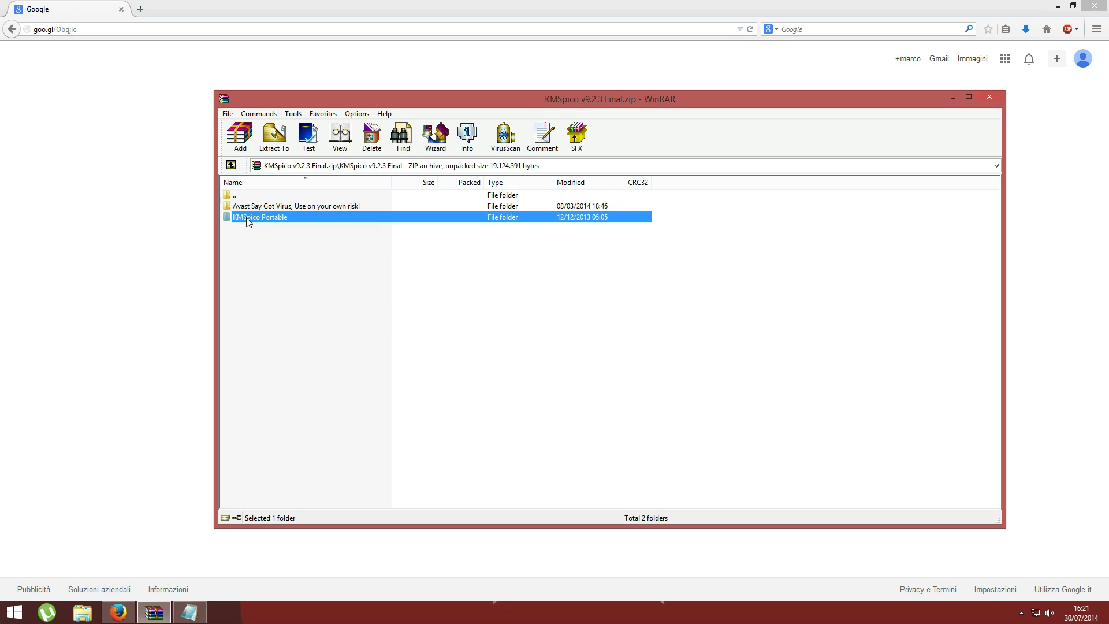
Step: Extract the KMSpico Portable folder from the archive to the Desktop, then minimize WinRAR
right_click(246, 218)
left_click(238, 222)
left_click(236, 219)
left_click(241, 235)
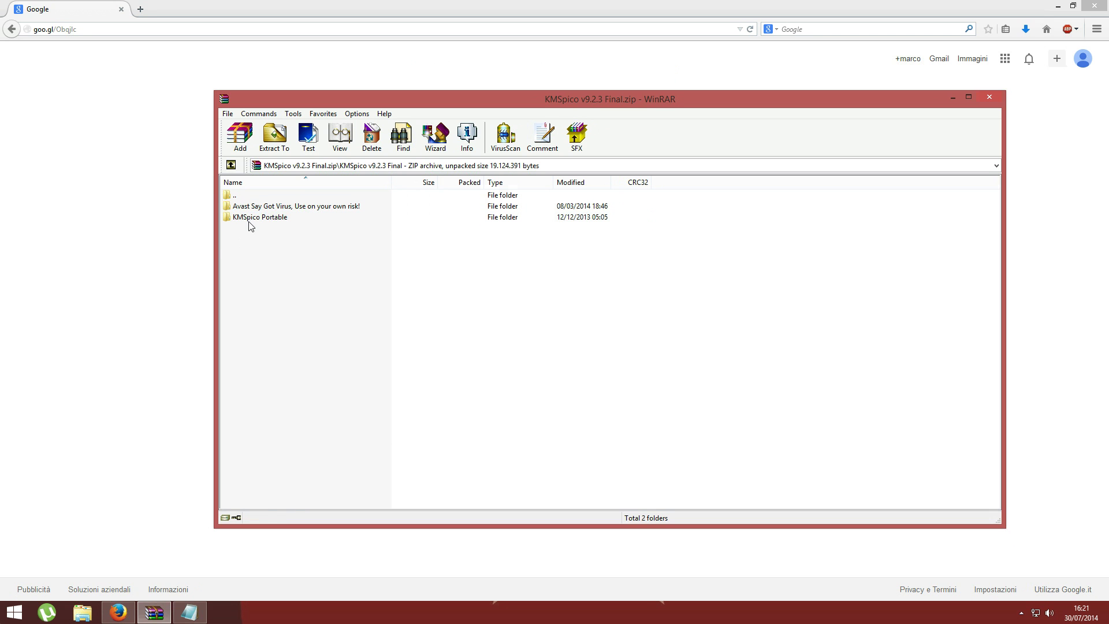
right_click(255, 218)
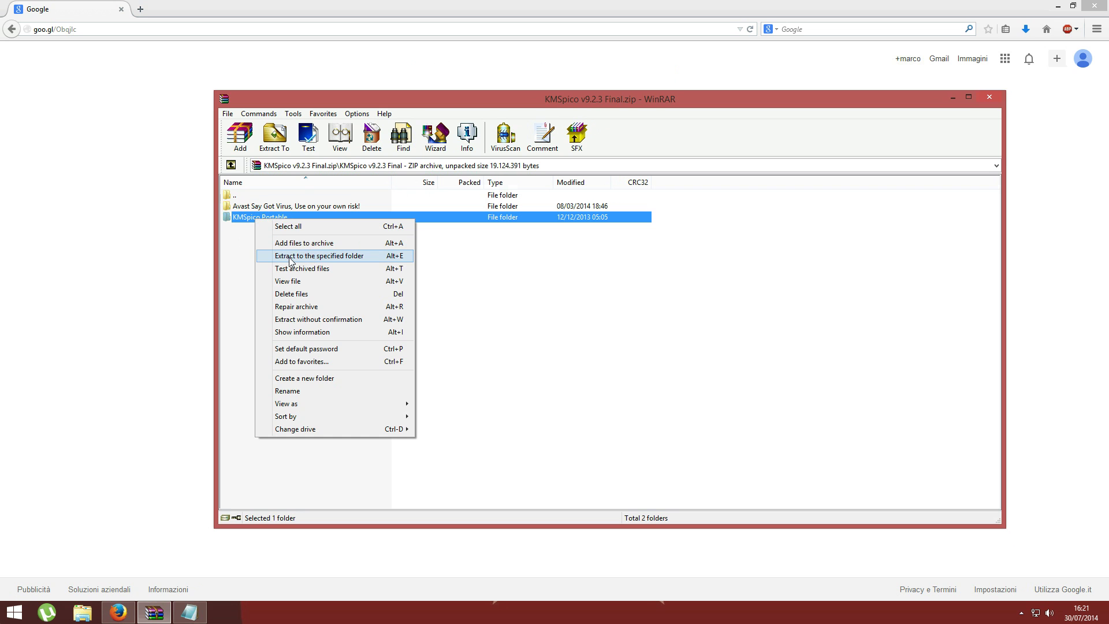
left_click(290, 258)
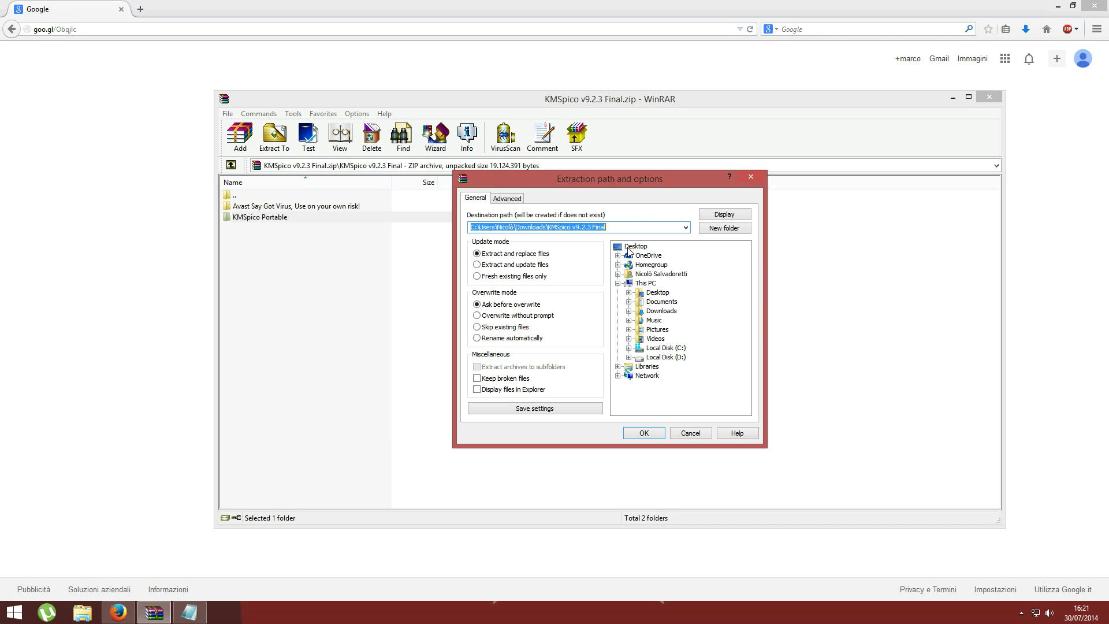
left_click(634, 247)
left_click(644, 433)
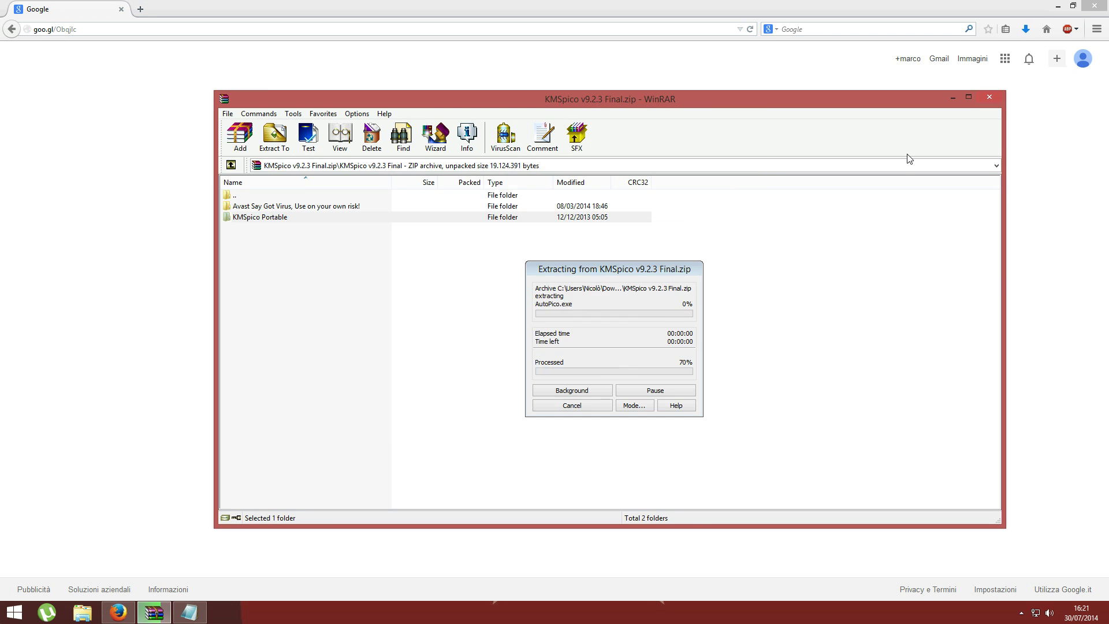
left_click(953, 99)
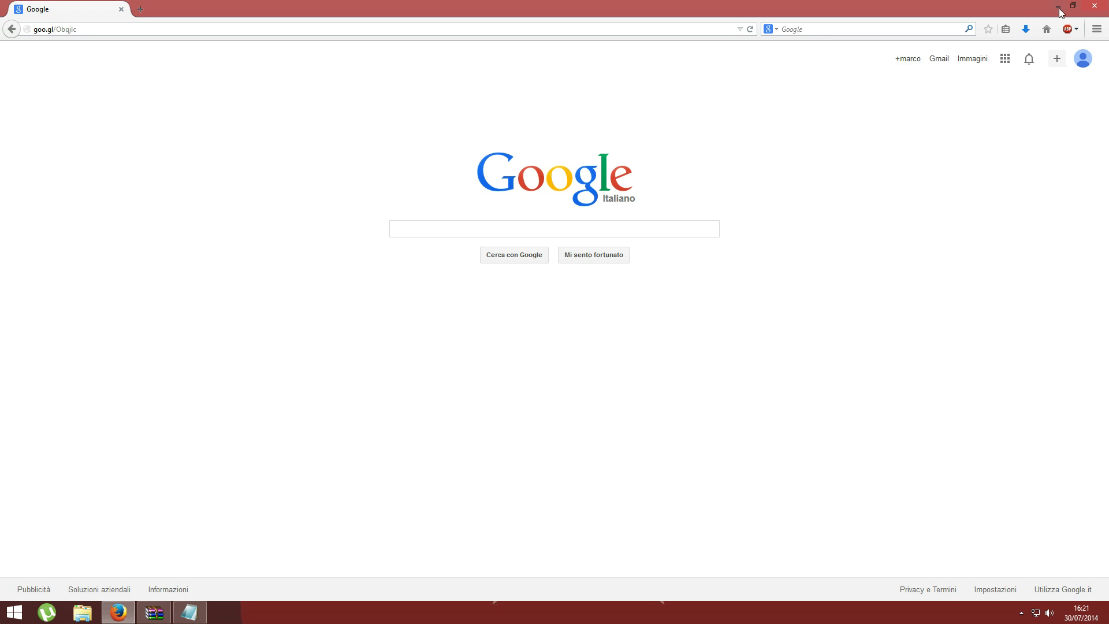
Step: Open the KMSpico Portable folder on the desktop and its ReadMe KMSpico Portable.txt file
left_click(1059, 8)
left_click_drag(22, 86, 511, 131)
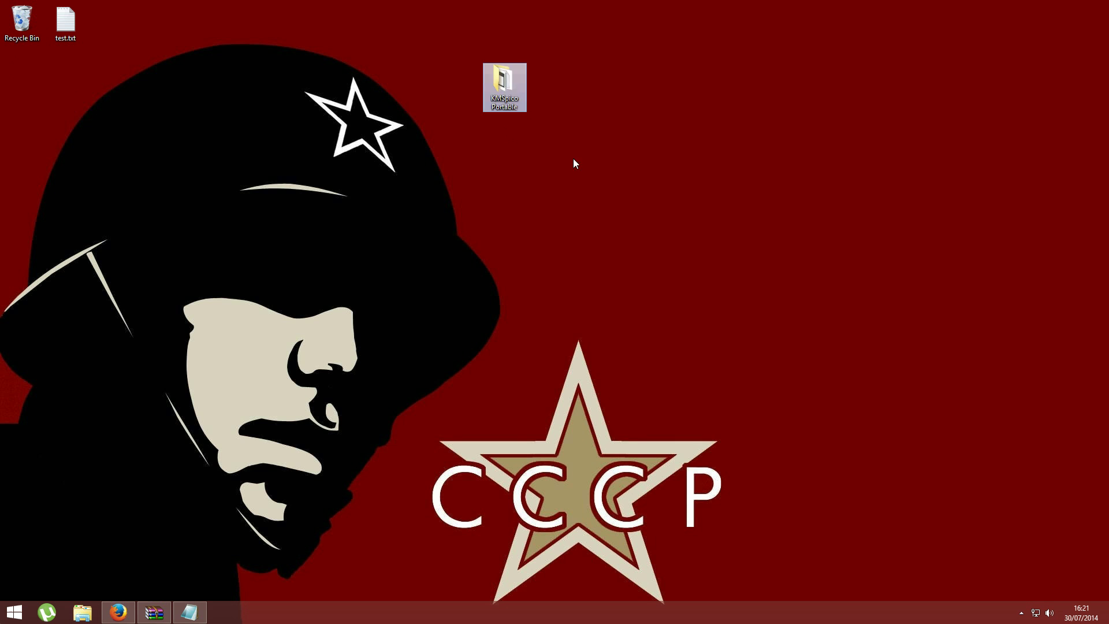
double_click(504, 87)
mouse_move(339, 365)
left_mouse_down()
mouse_move(289, 193)
mouse_move(329, 375)
left_mouse_up()
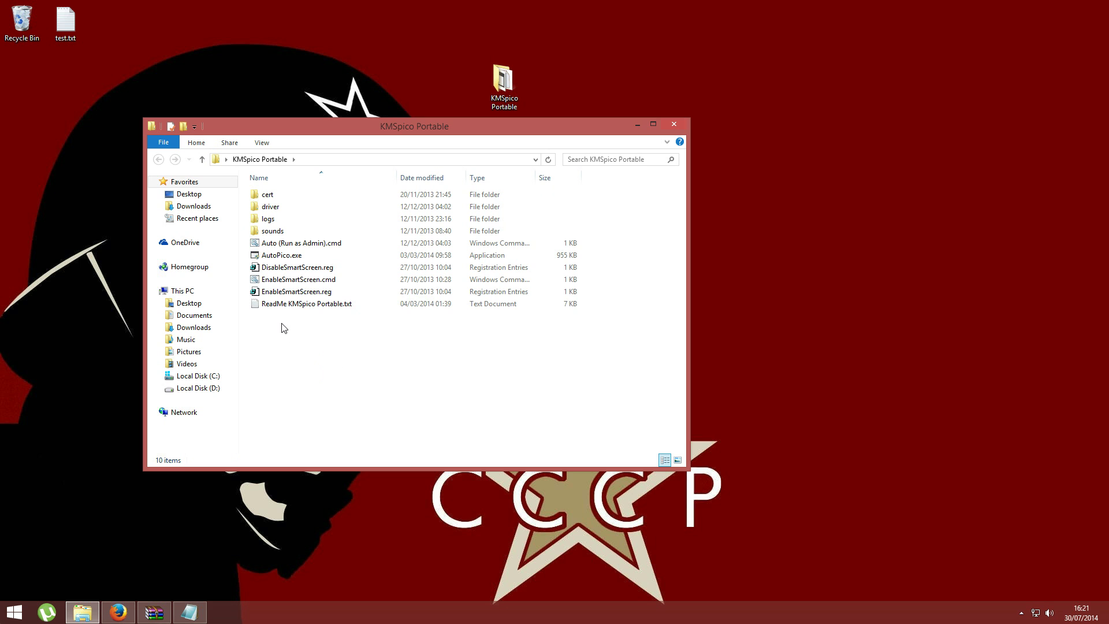
double_click(273, 305)
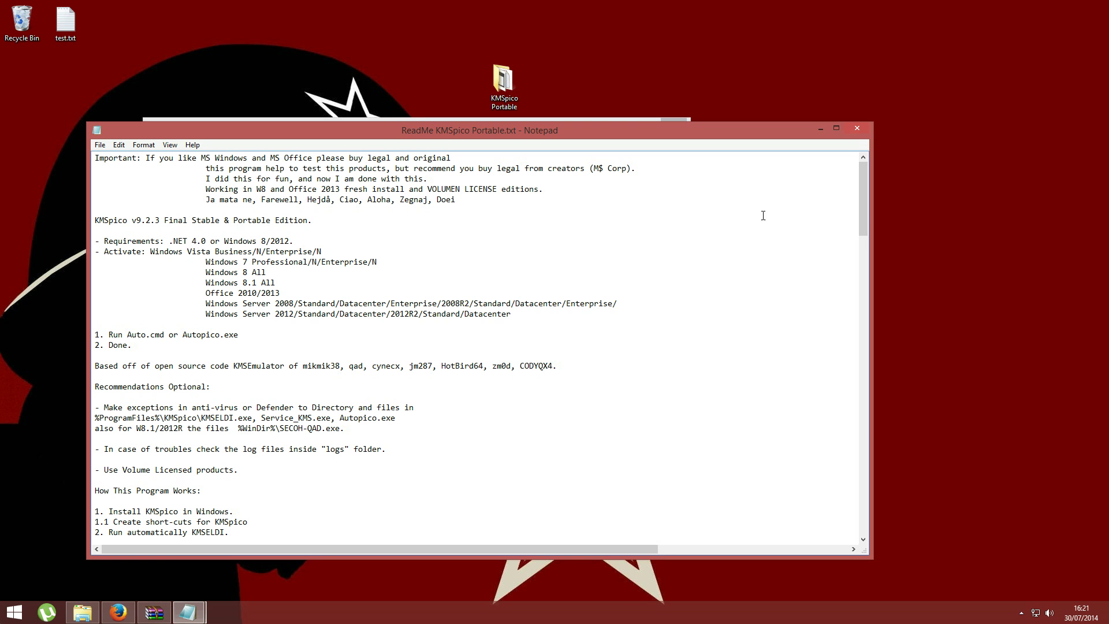
Step: Read the ReadMe, highlighting the .NET 4.0 requirement and the word Office
left_click_drag(864, 214, 889, 200)
left_click_drag(170, 241, 207, 240)
left_click(200, 242)
left_click_drag(205, 241, 168, 240)
left_click(202, 252)
left_click_drag(214, 297, 232, 295)
left_click(222, 300)
Step: Close the ReadMe, run Auto (Run as Admin).cmd as administrator, and minimize the folder window
left_click(855, 129)
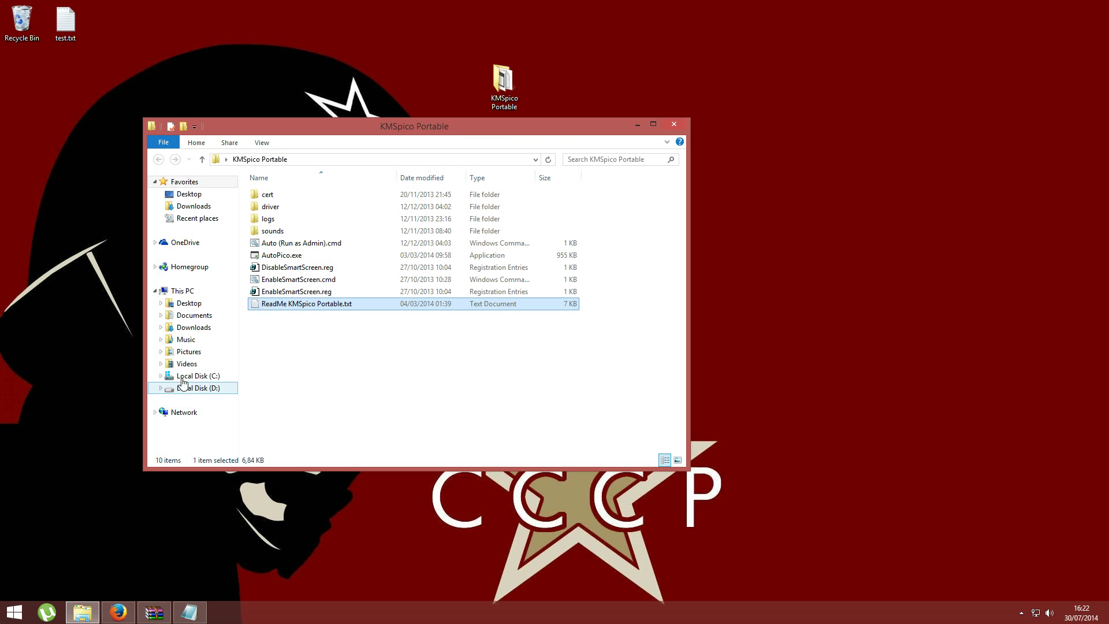
left_click(267, 243)
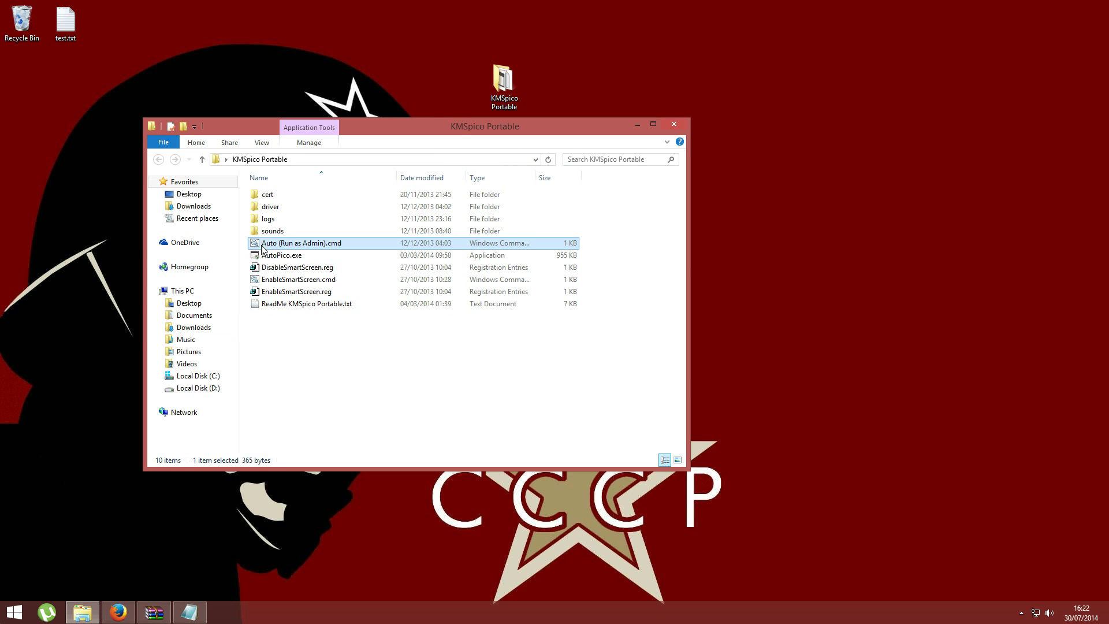
right_click(254, 245)
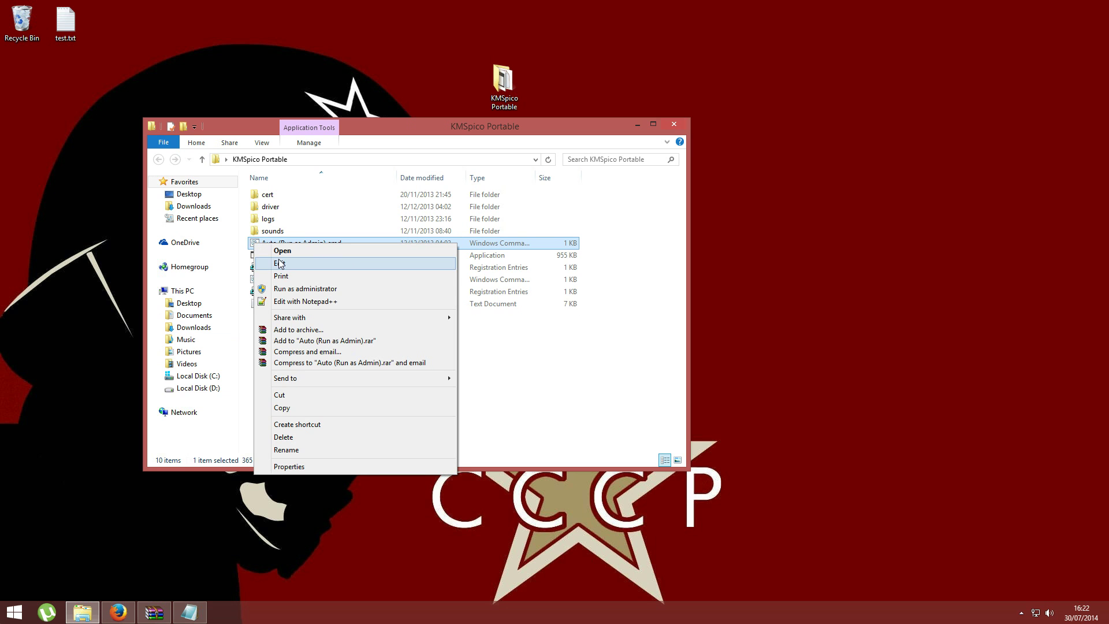
left_click(276, 291)
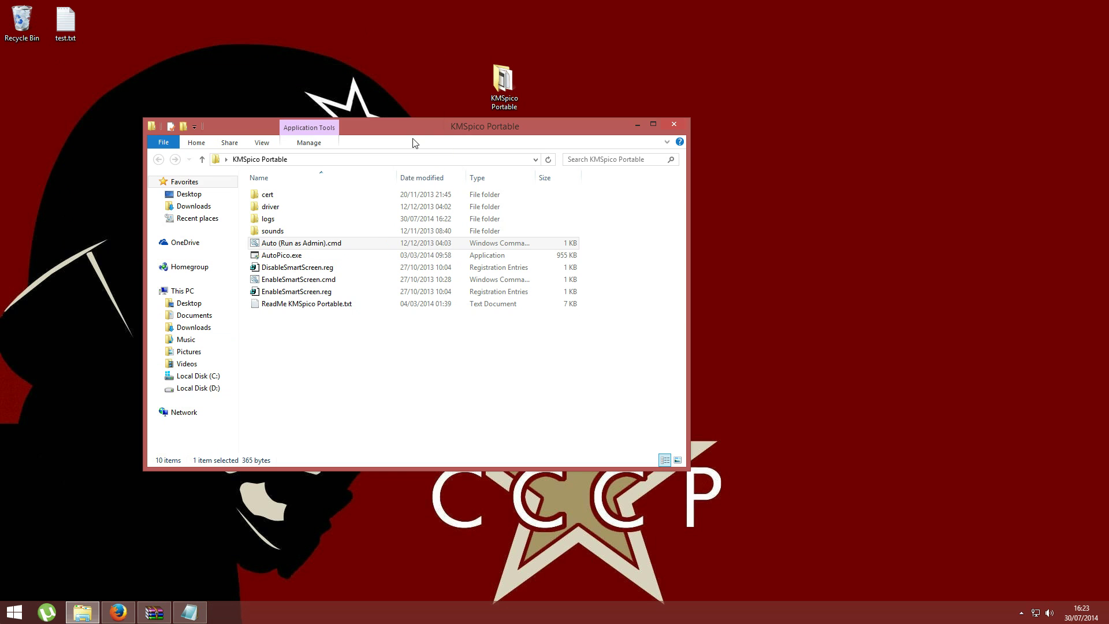
left_click(406, 395)
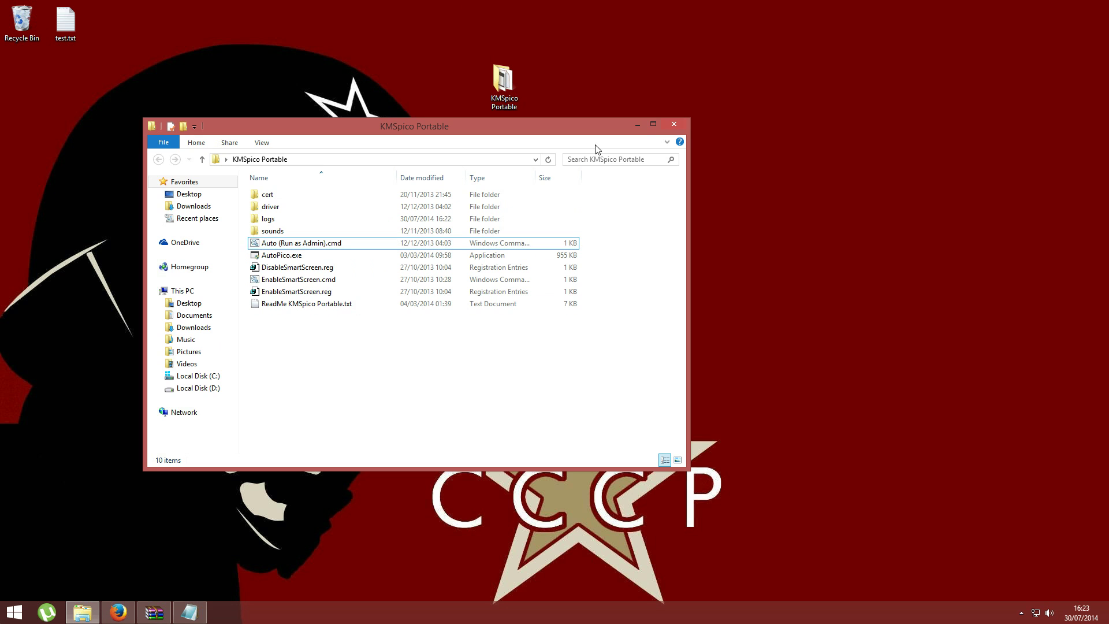
left_click(637, 125)
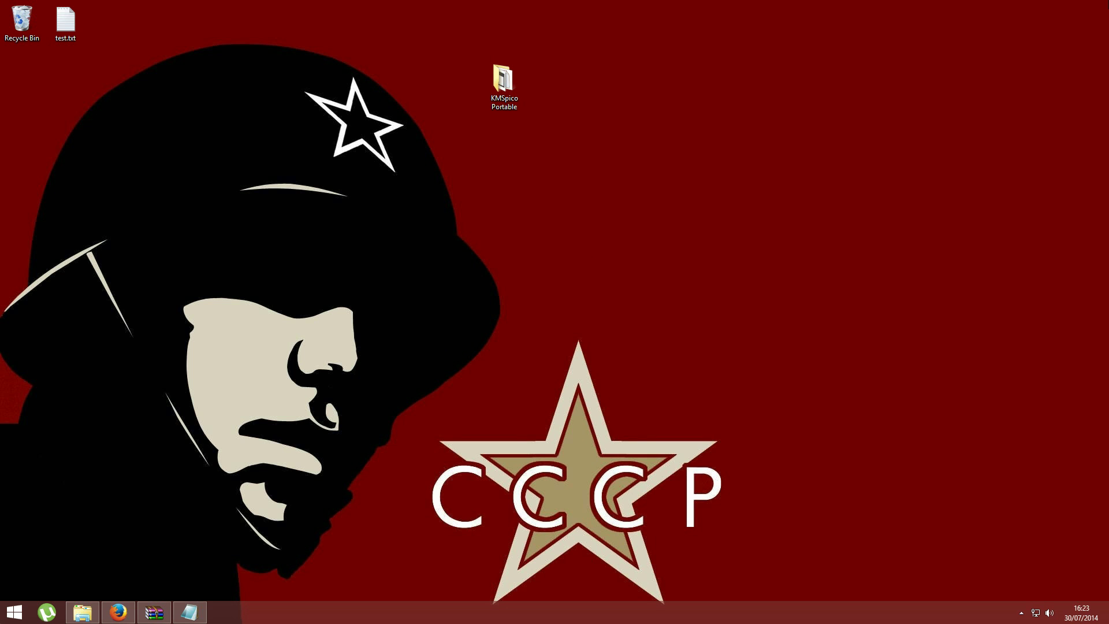
left_click_drag(1002, 527, 1090, 579)
left_click_drag(985, 531, 1108, 623)
mouse_move(1108, 623)
left_click(1086, 357)
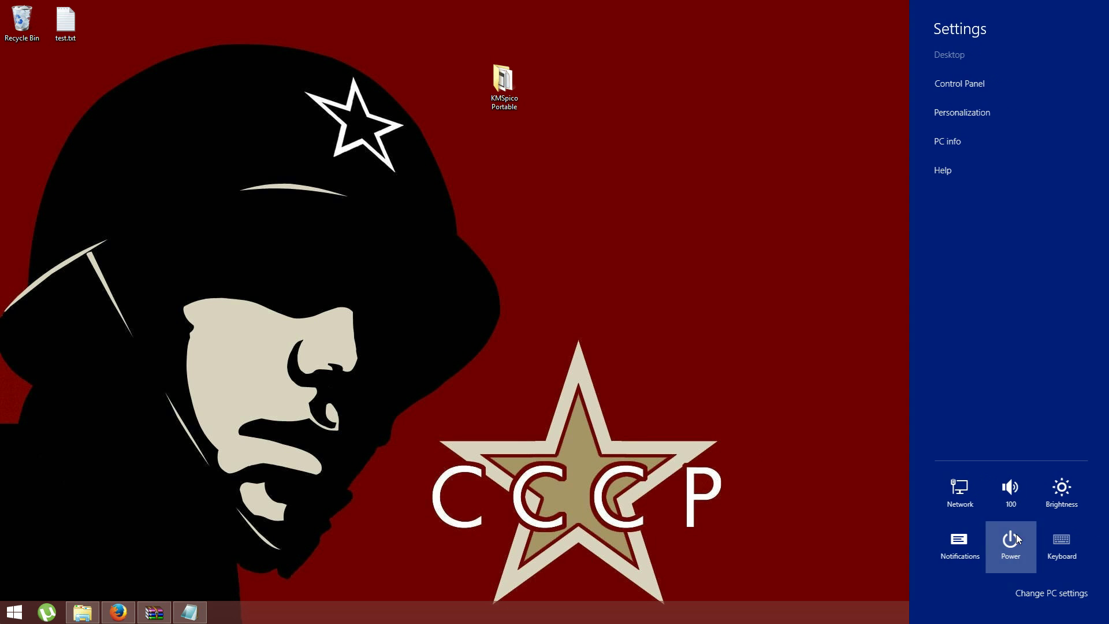
left_click(1017, 549)
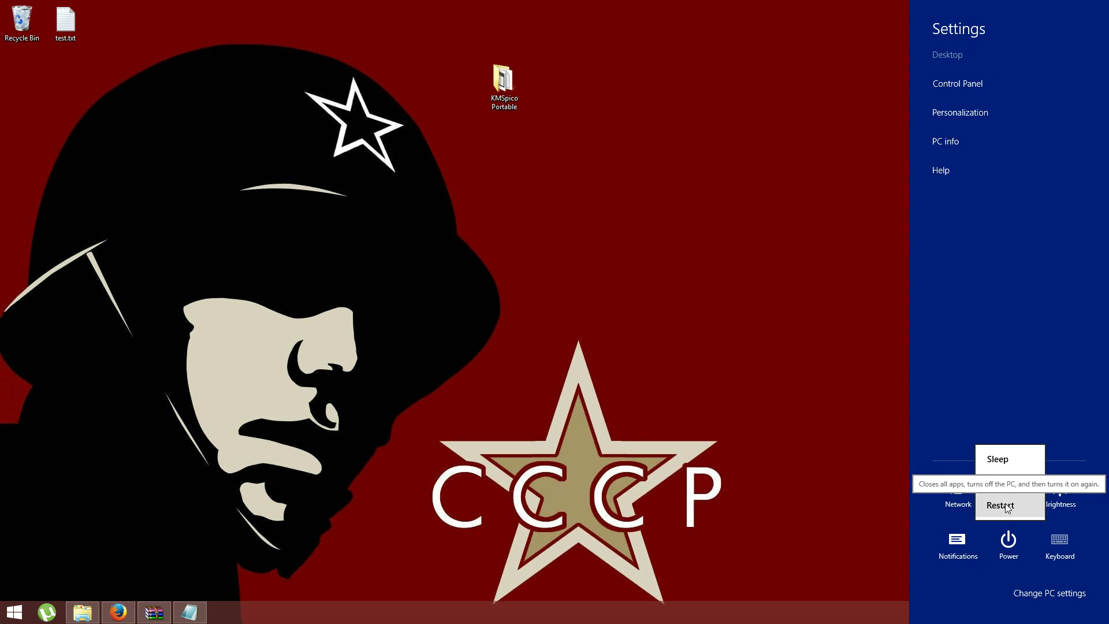
left_click(745, 421)
left_click(839, 442)
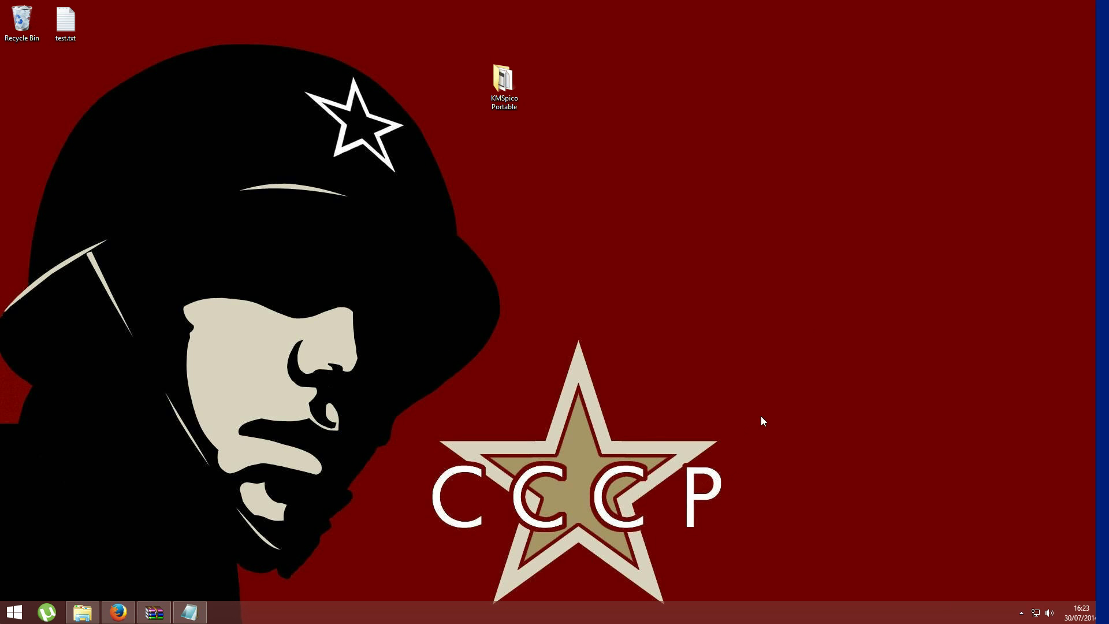
mouse_move(118, 614)
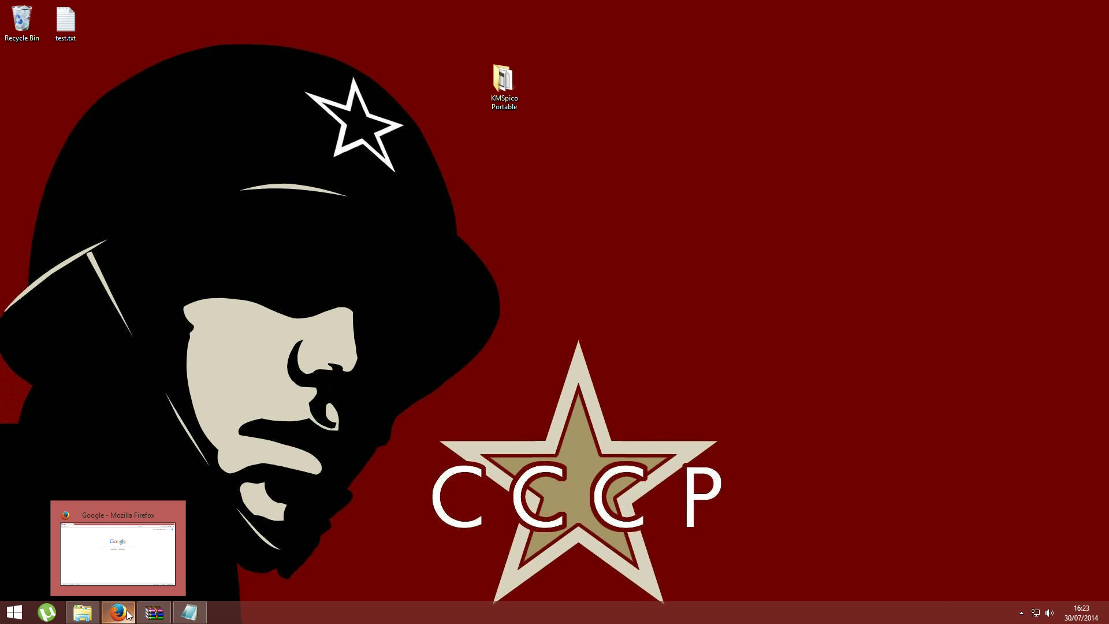